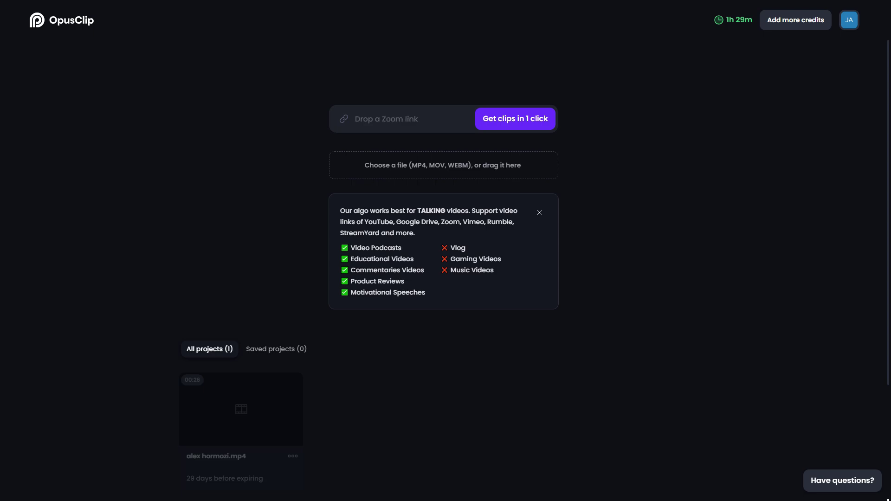
- Upload video-raw.video and browse the Beasty, Deep Diver and Karaoke caption presets
left_click_drag(792, 126, 433, 208)
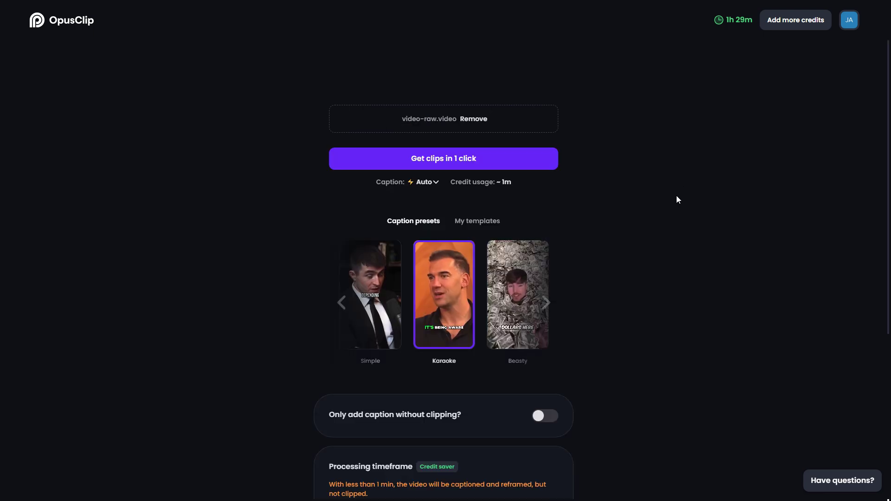
scroll(587, 217, "down", 1)
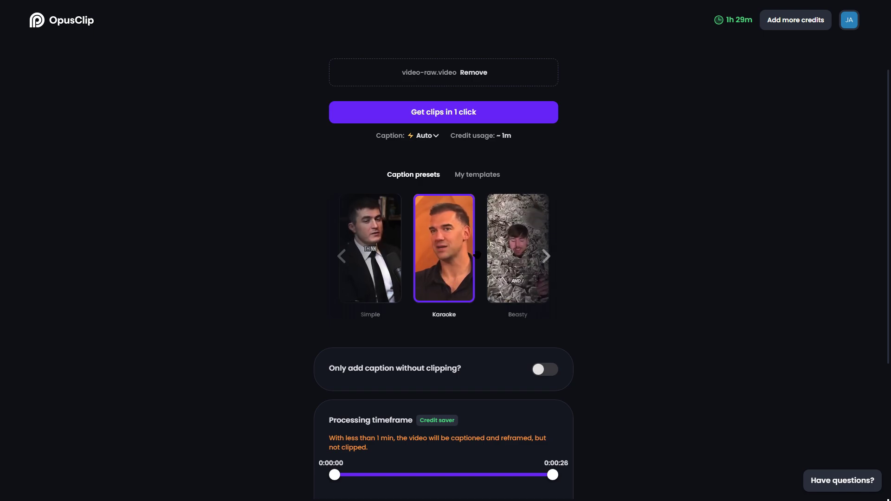
left_click(548, 260)
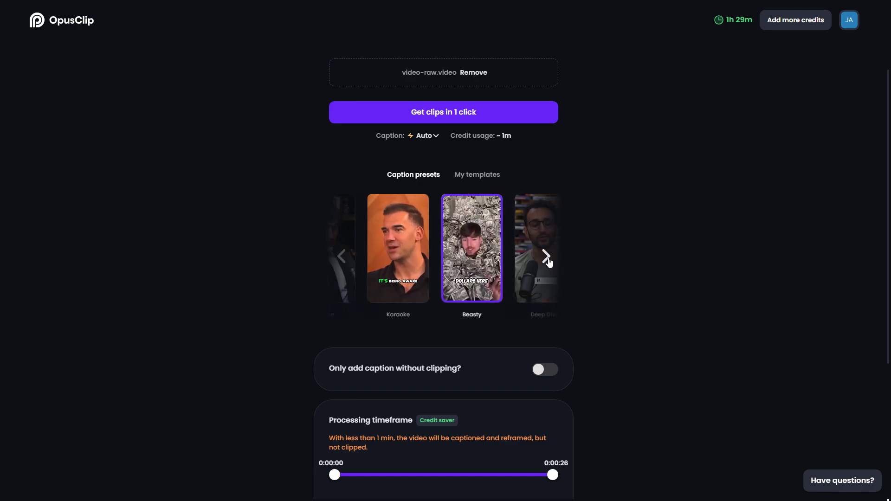
left_click(548, 260)
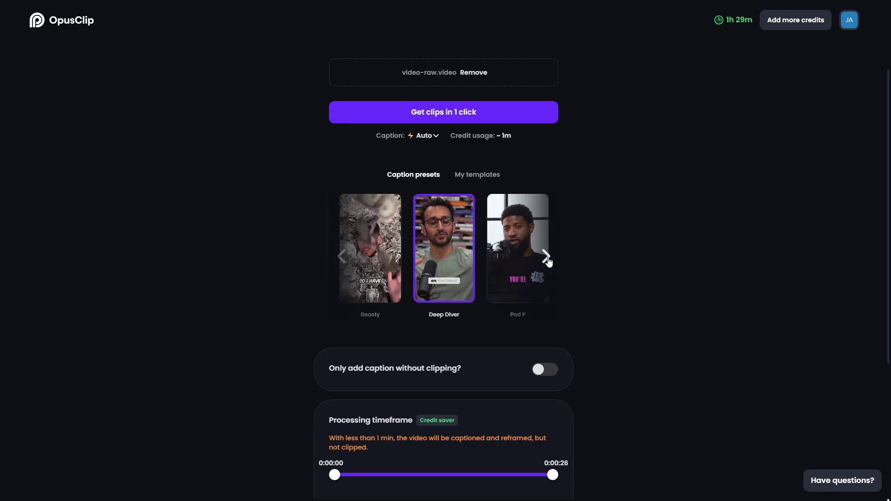
left_click(342, 258)
left_click(343, 259)
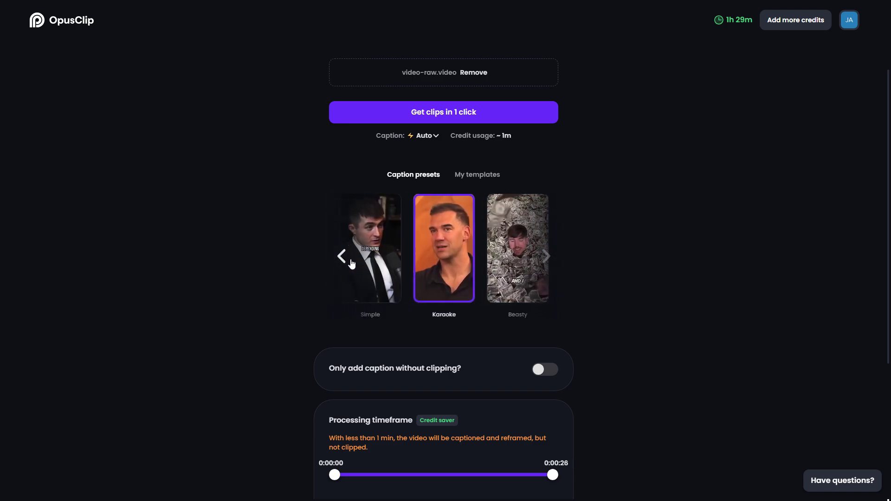
- Step through the Deep Diver, Pod P and Popline presets and settle on Mozi
left_click(547, 260)
left_click(546, 260)
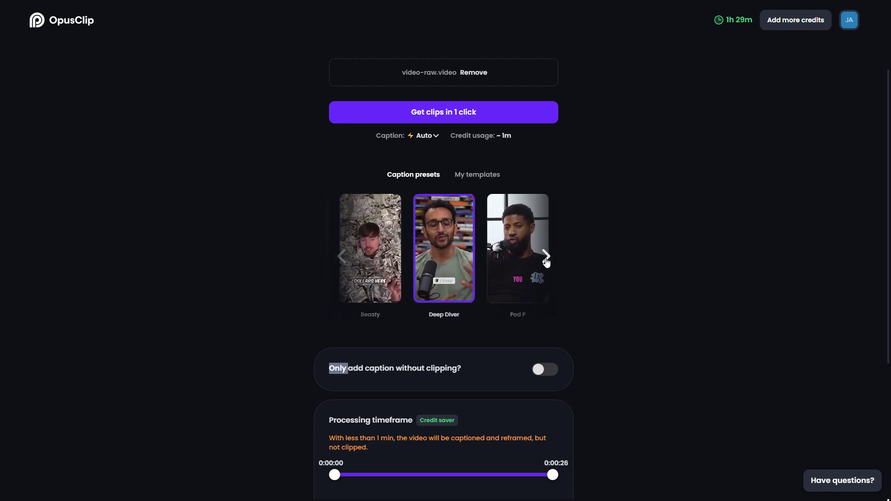
left_click(546, 260)
left_click(547, 260)
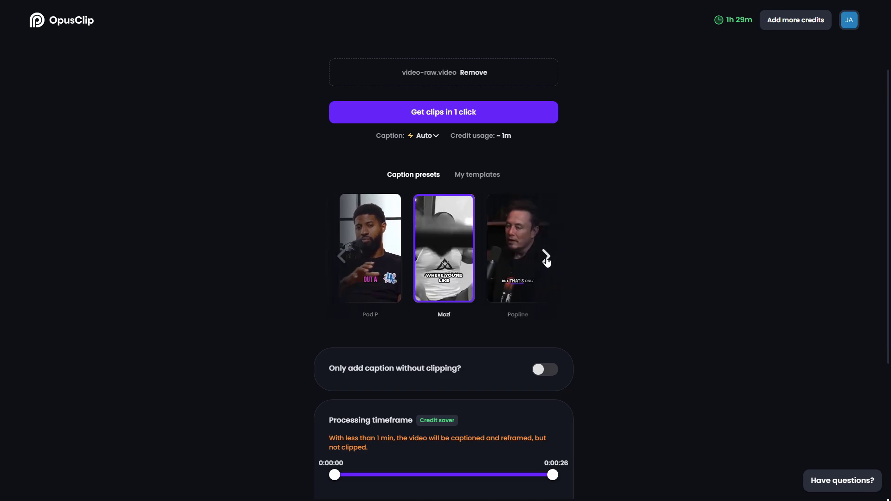
left_click(546, 260)
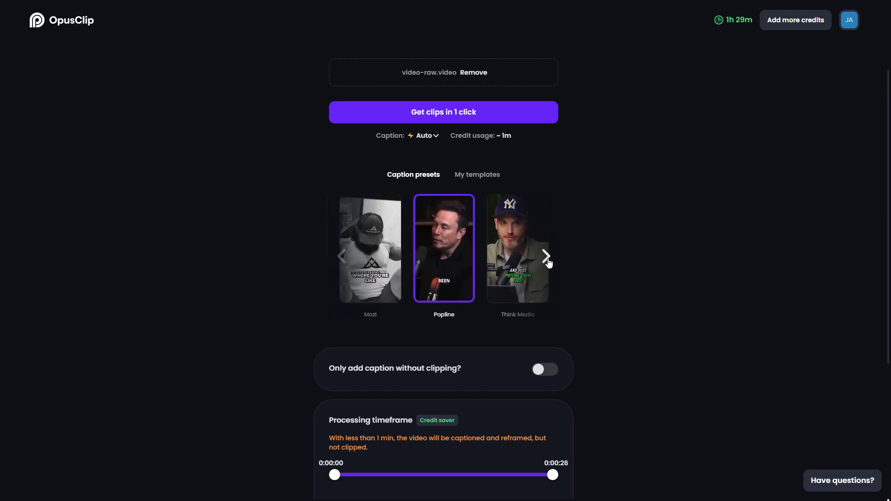
left_click(400, 293)
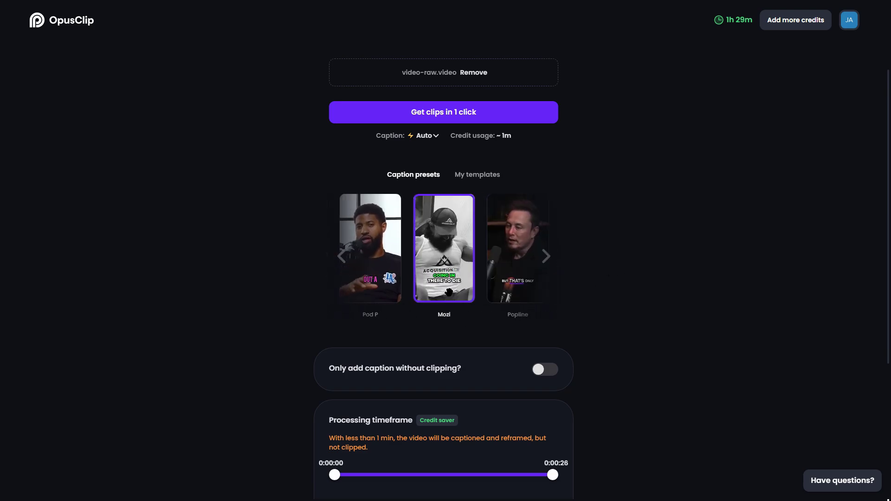
scroll(441, 278, "down", 1)
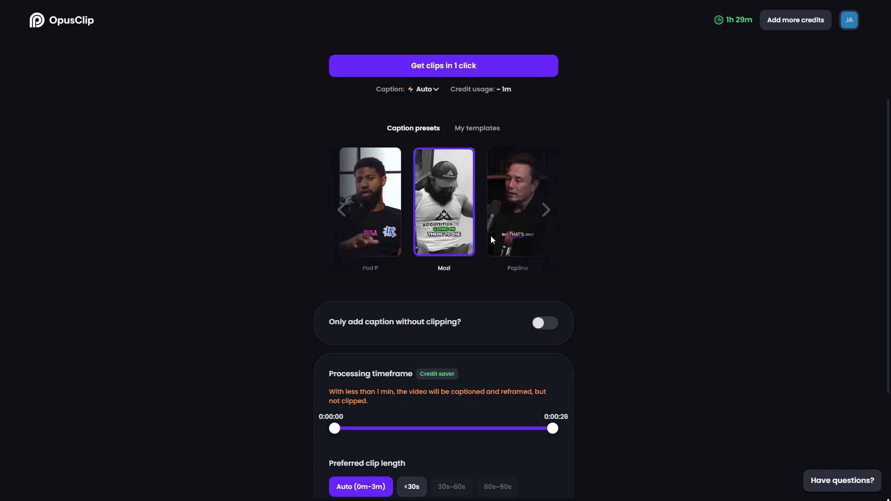
scroll(481, 196, "up", 1)
- Use Preset template 1 from My templates, review timeframe and clip length, and generate clips
left_click(479, 179)
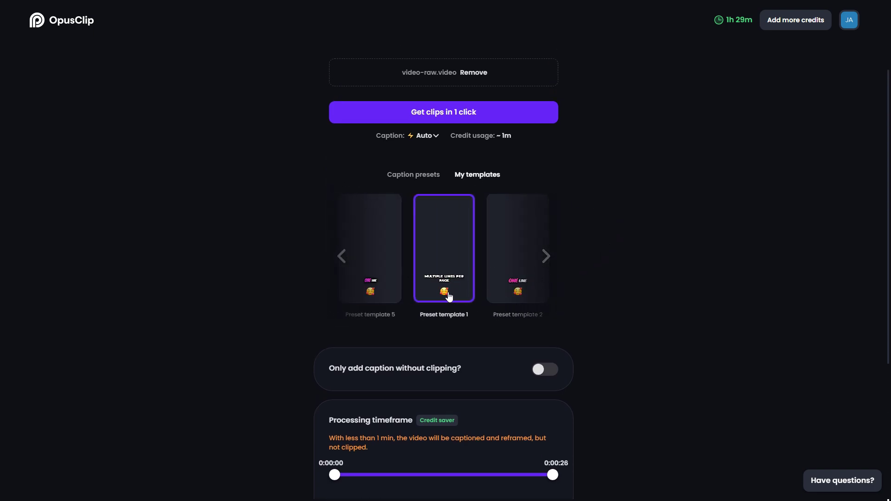
scroll(542, 263, "down", 3)
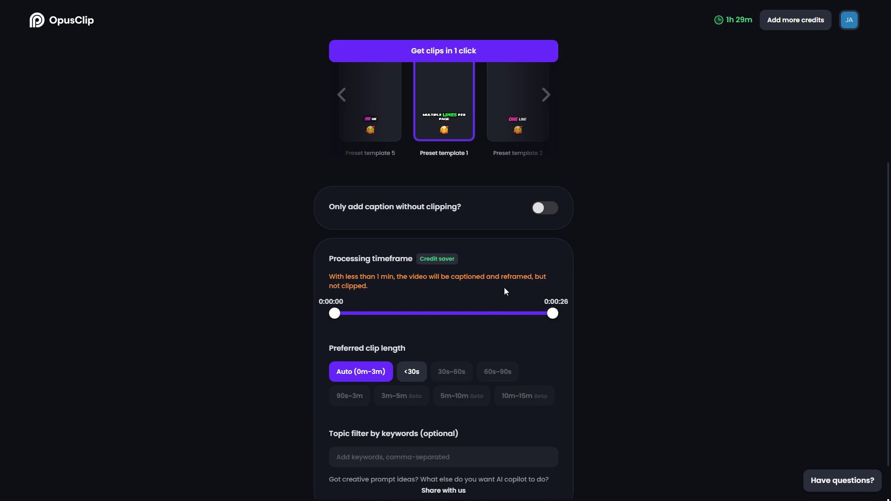
scroll(600, 289, "down", 1)
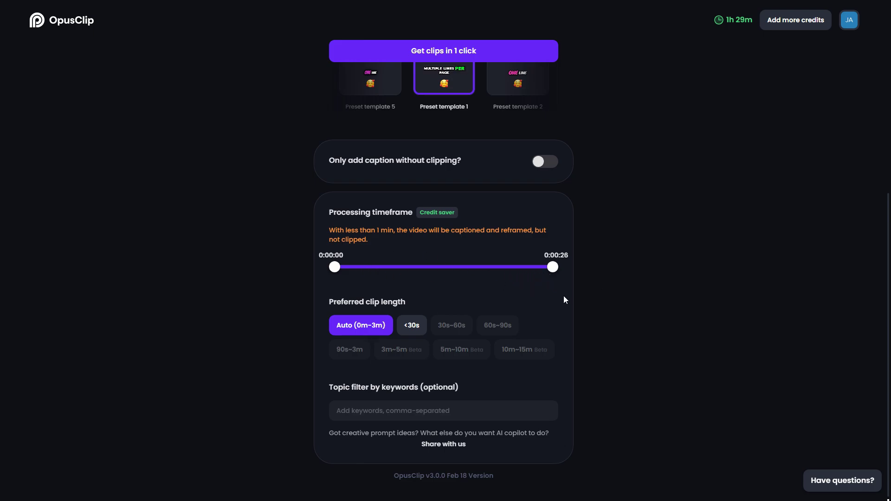
scroll(563, 300, "down", 1)
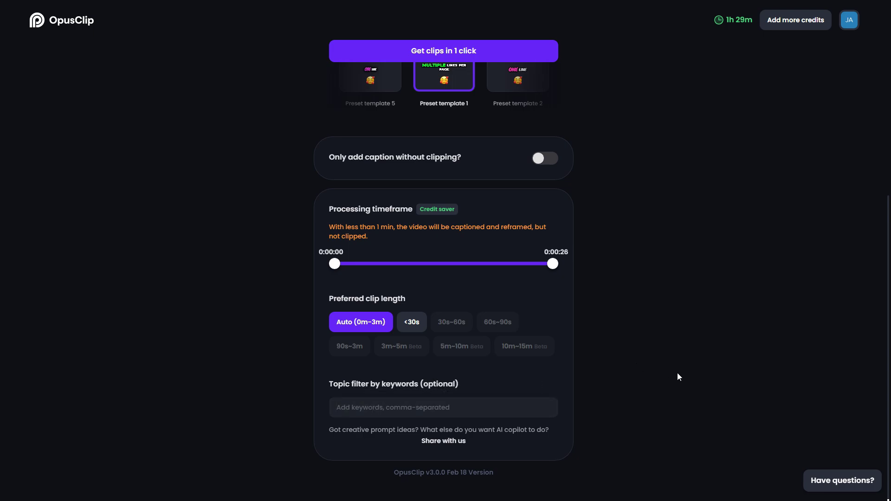
scroll(588, 256, "up", 5)
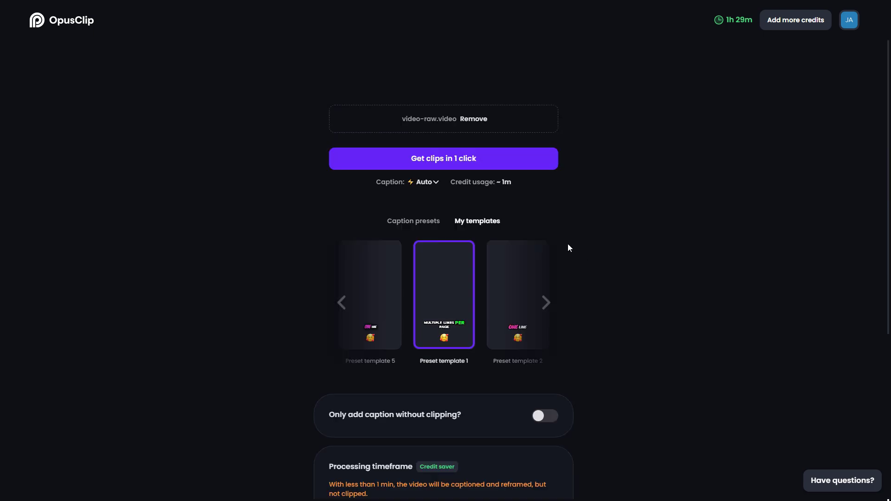
left_click(524, 166)
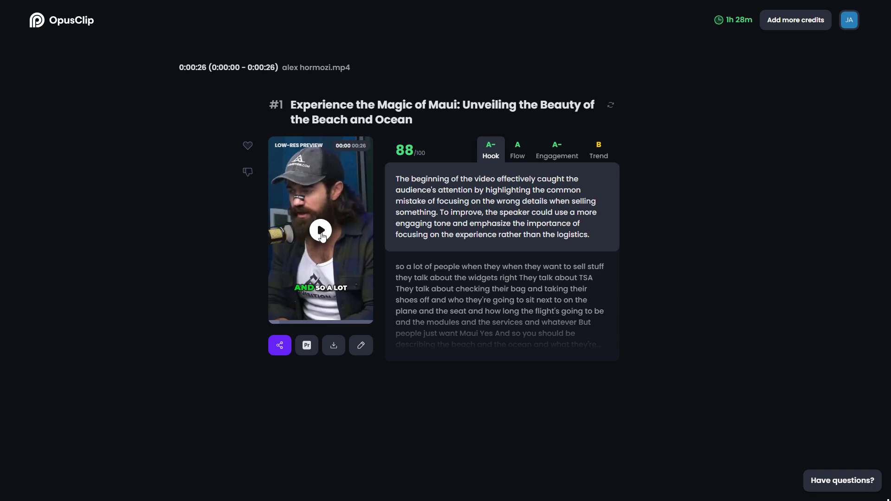
- Play and pause the preview of clip #1, 'Experience the Magic of Maui'
left_click(322, 235)
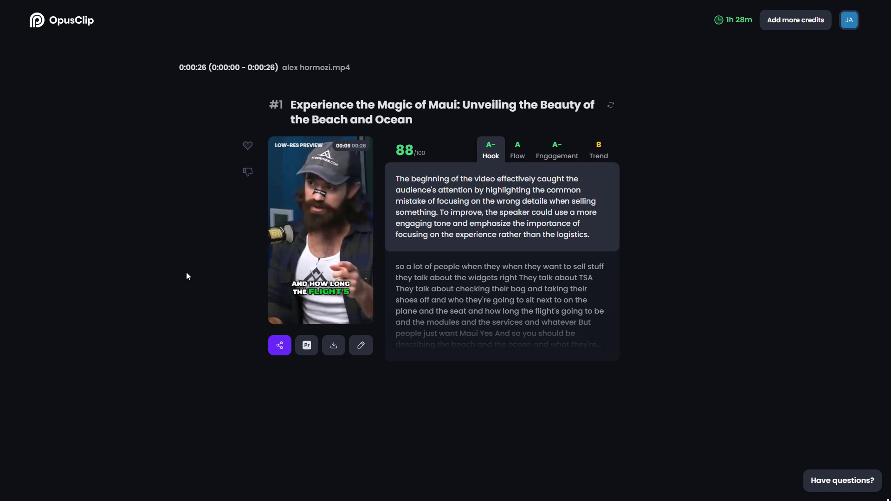
left_click(277, 311)
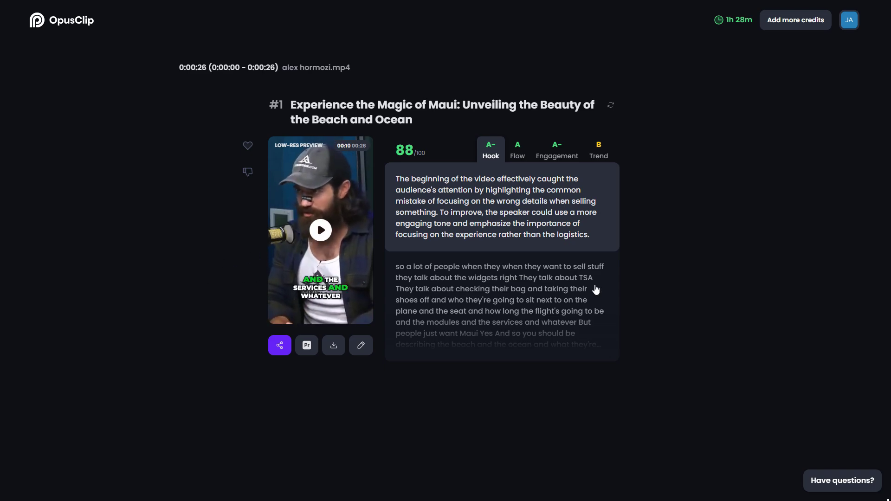
mouse_move(353, 293)
- Read clip #1's Hook, Flow, Engagement and Trend feedback, cycling through the score tabs twice
left_click(517, 160)
left_click(565, 162)
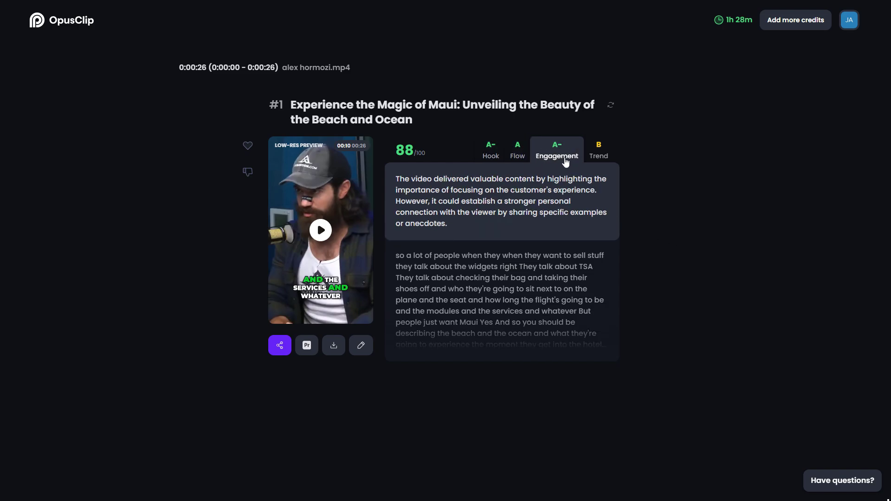
left_click(597, 162)
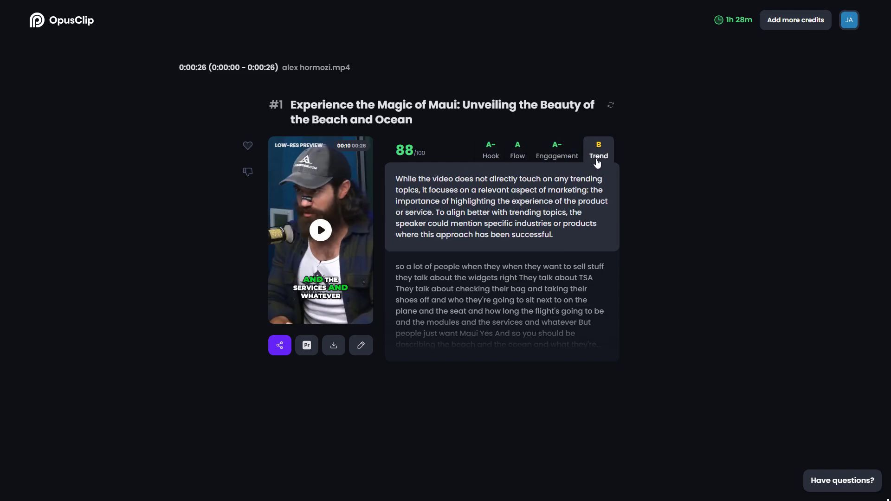
left_click(495, 159)
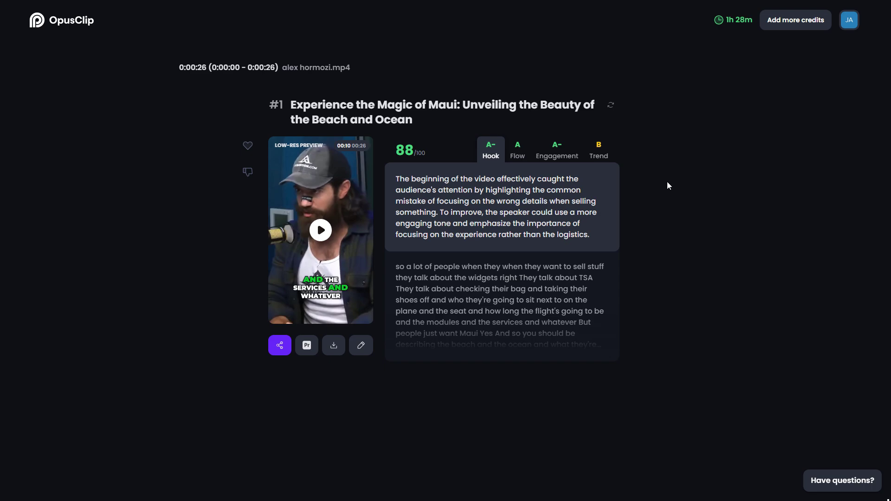
left_click(519, 157)
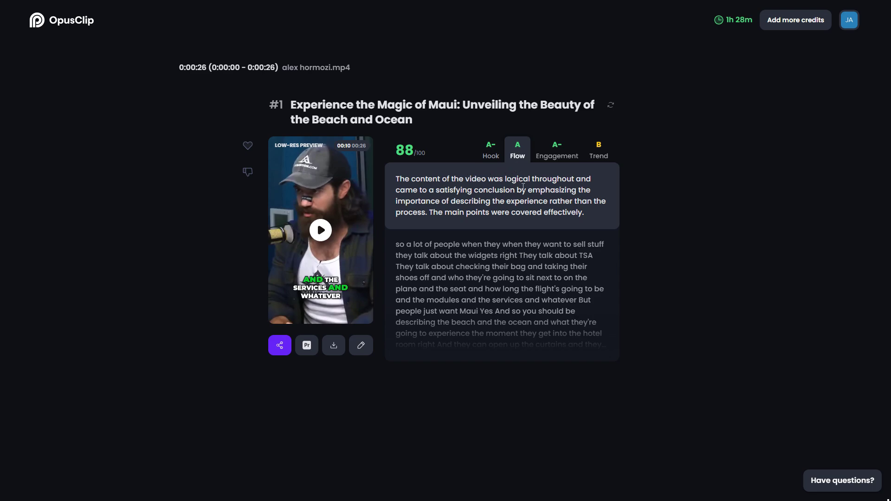
left_click(560, 160)
left_click(601, 160)
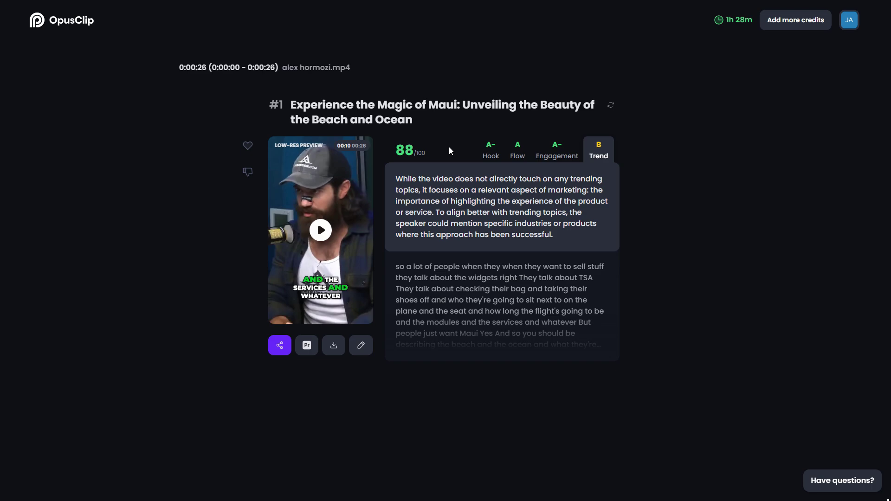
left_click(491, 153)
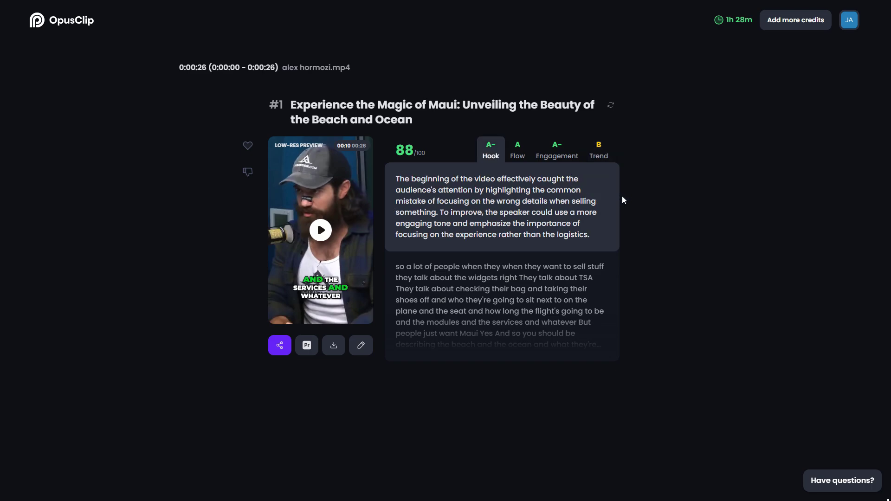
- Open the Auto post & scheduler options, then close them again
left_click(280, 349)
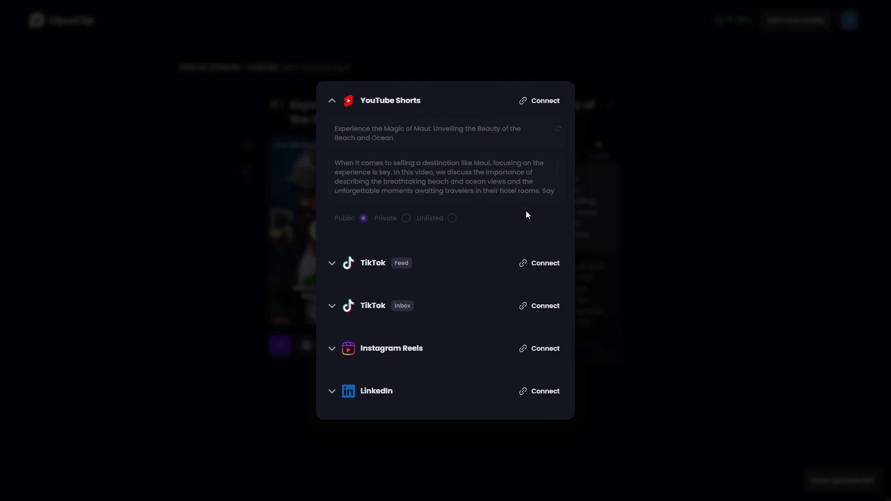
left_click(691, 217)
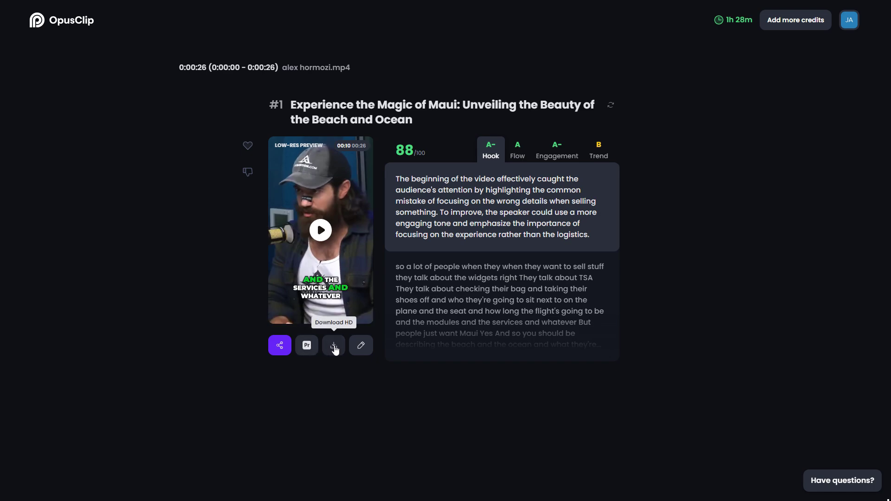
- Open clip #1 in the editor and go to its design settings
left_click(361, 348)
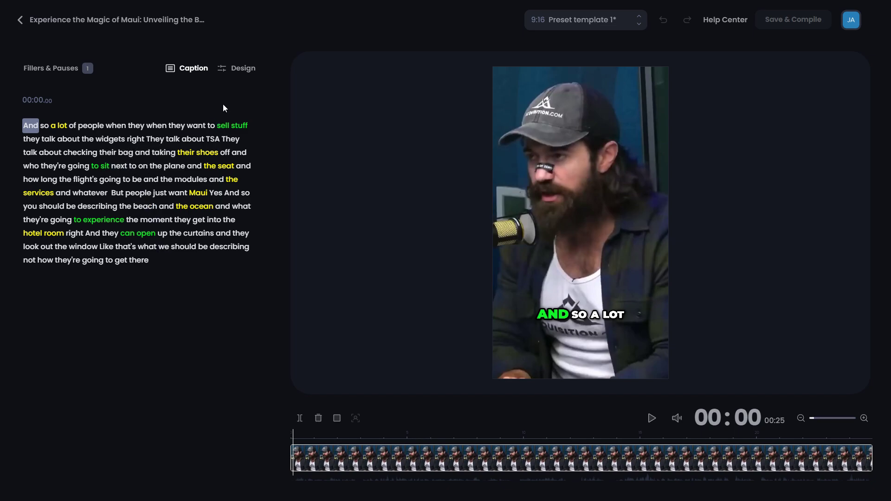
left_click(244, 71)
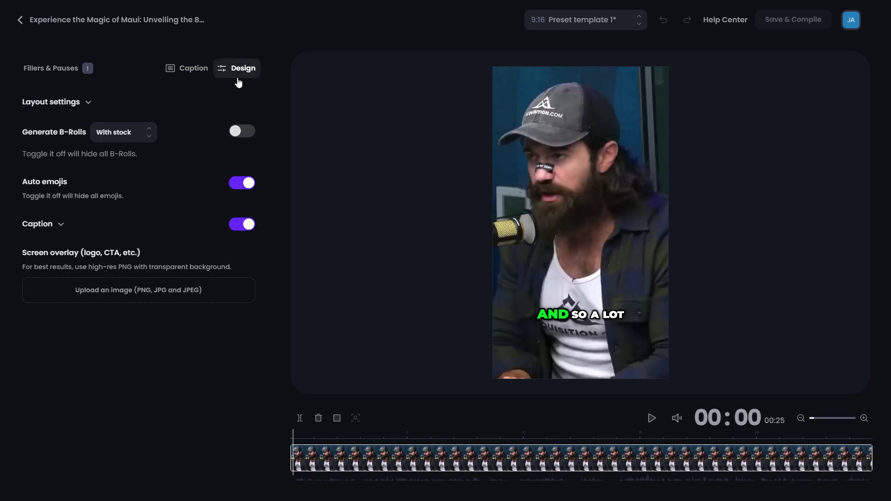
- Keep With stock as the B-roll source and switch on Generate B-Rolls
left_click(124, 133)
left_click(189, 126)
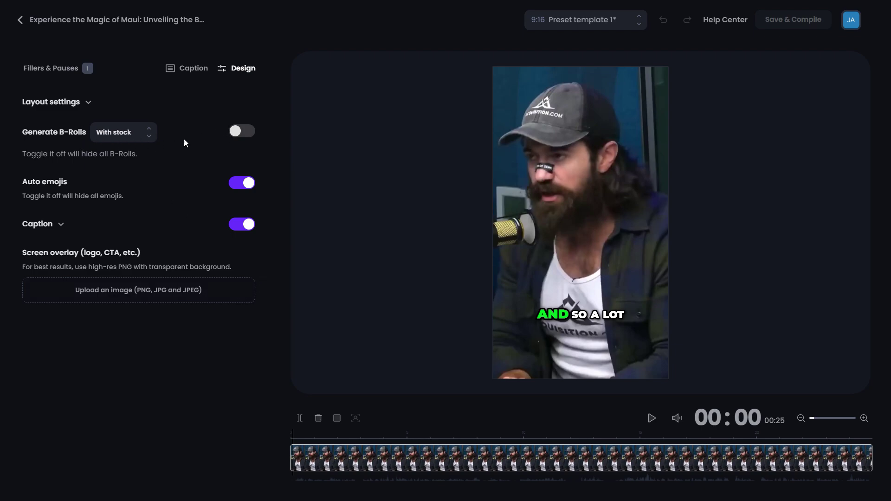
left_click(244, 135)
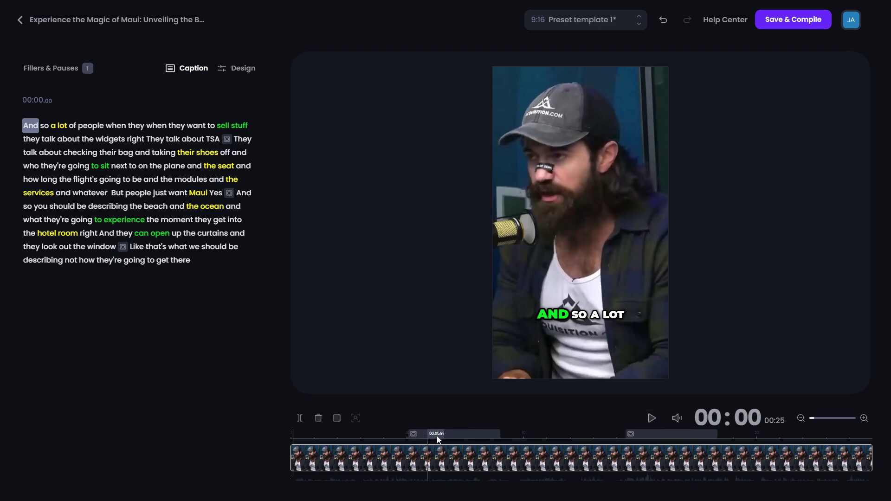
- Preview the generated B-rolls, then jump to the first B-roll at 'They talk' and open its options
left_click(652, 418)
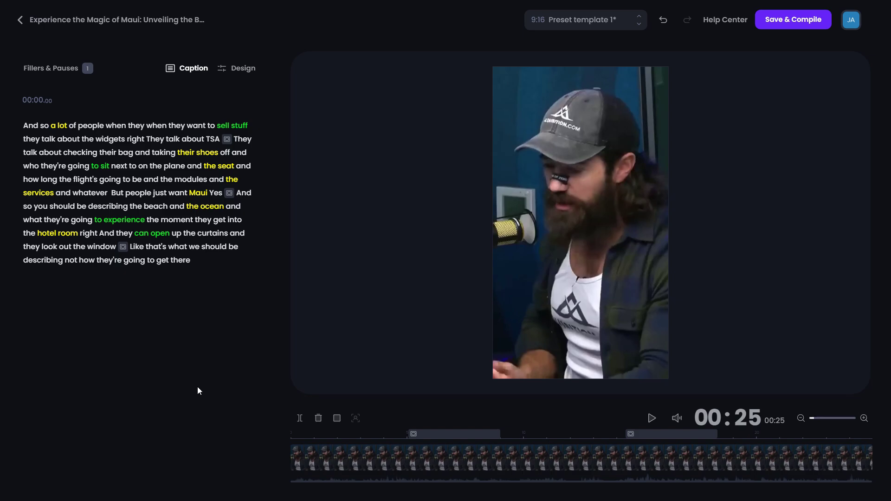
left_click(241, 76)
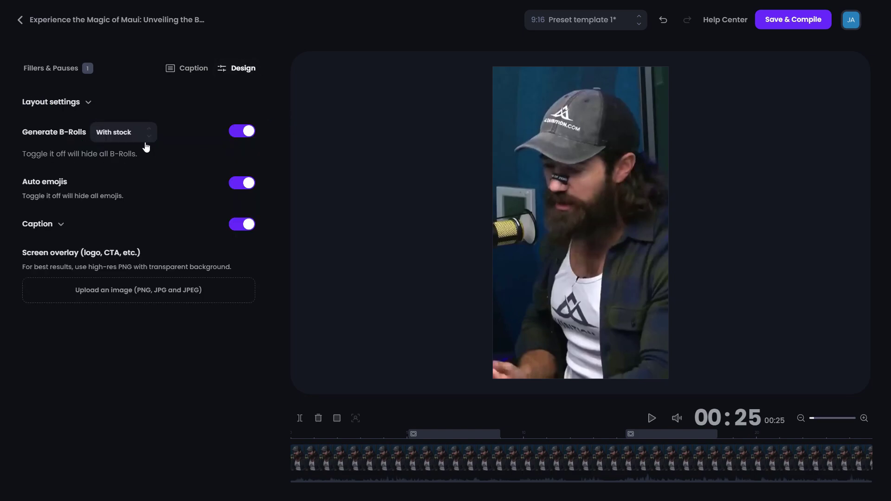
left_click(133, 138)
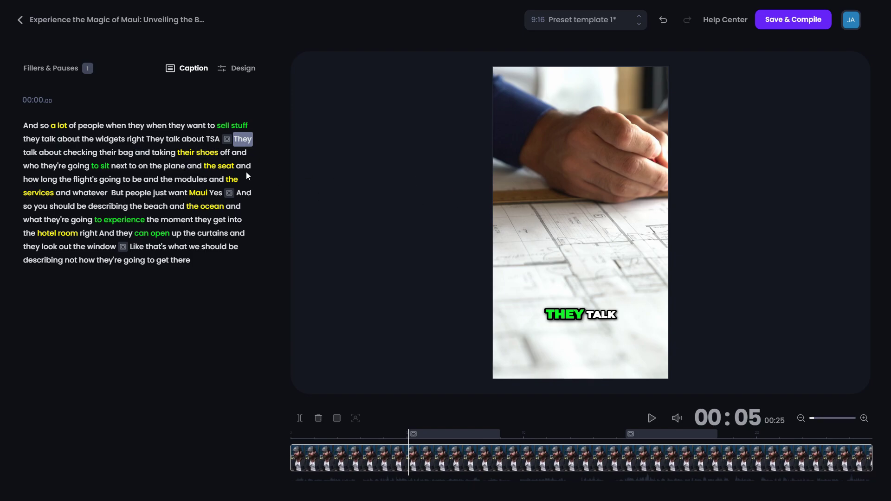
left_click(227, 139)
- Replace the first B-roll with an 'airport' stock clip of luggage on a baggage carousel
left_click(91, 170)
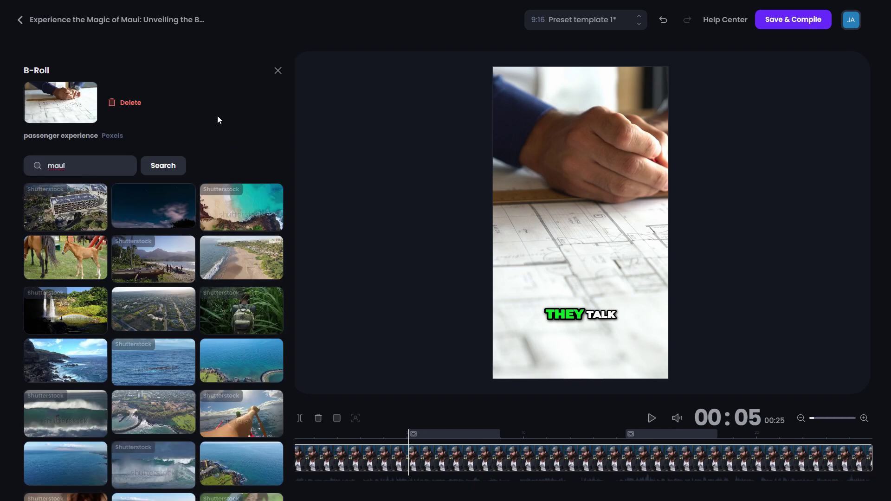
key("BackSpace")
key("BackSpace")
key("BackSpace")
key("BackSpace")
type("airport")
left_click(169, 170)
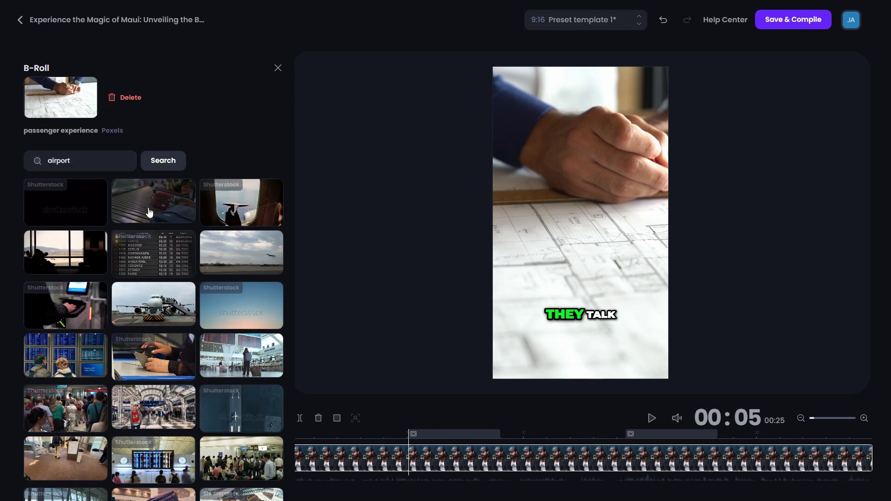
left_click(278, 68)
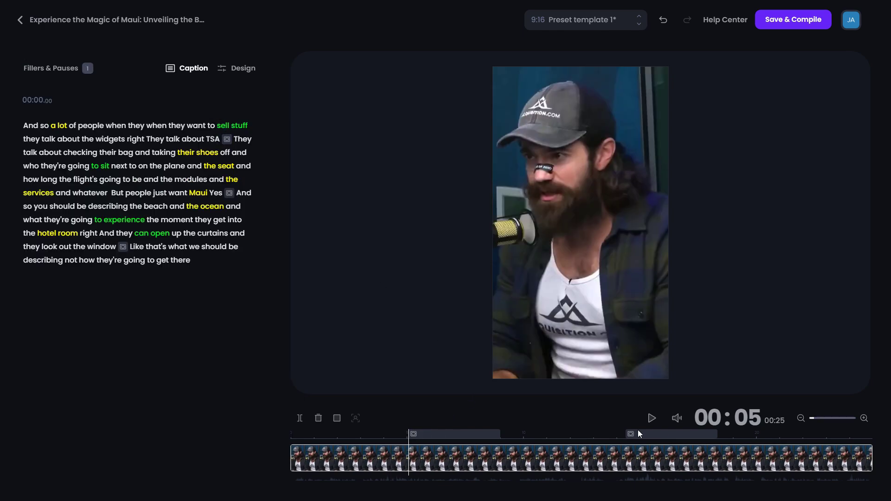
- Play the clip to check the airport B-roll, then return playback to the start
left_click(652, 418)
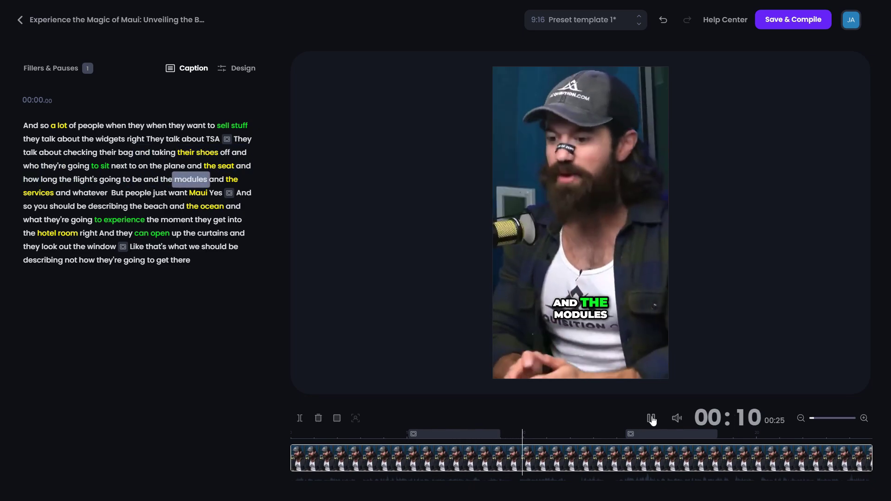
left_click(652, 419)
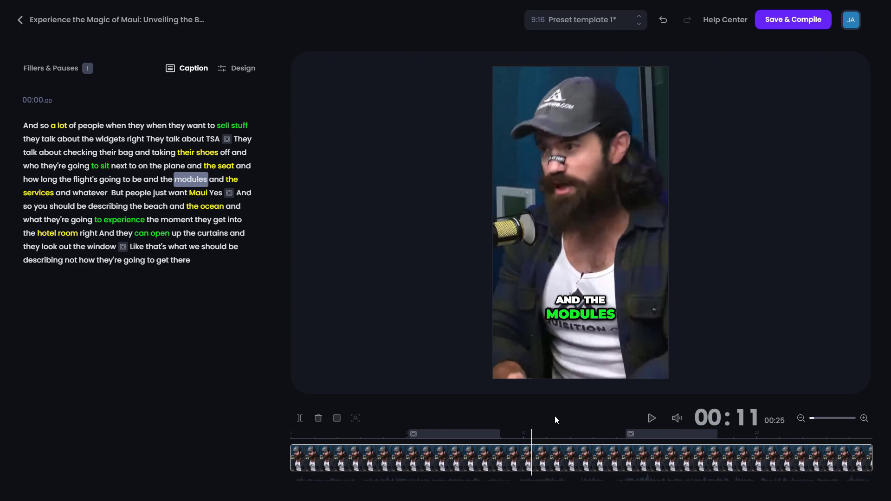
left_click(156, 165)
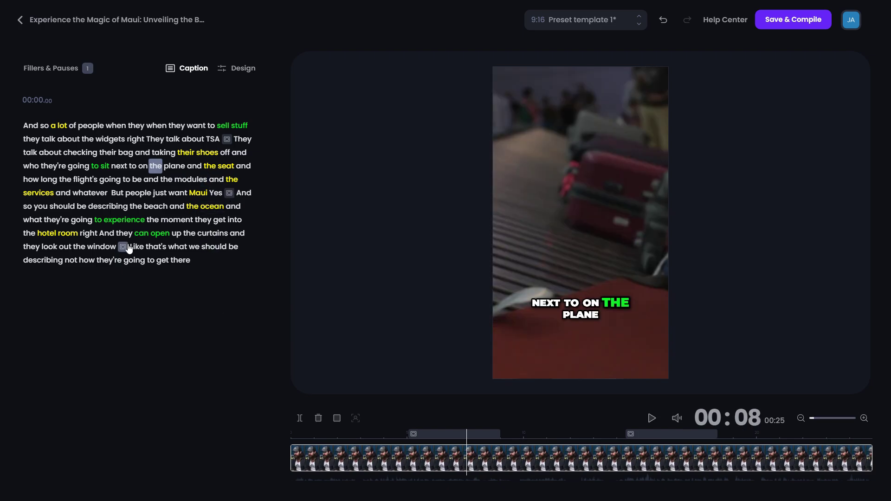
key("Home")
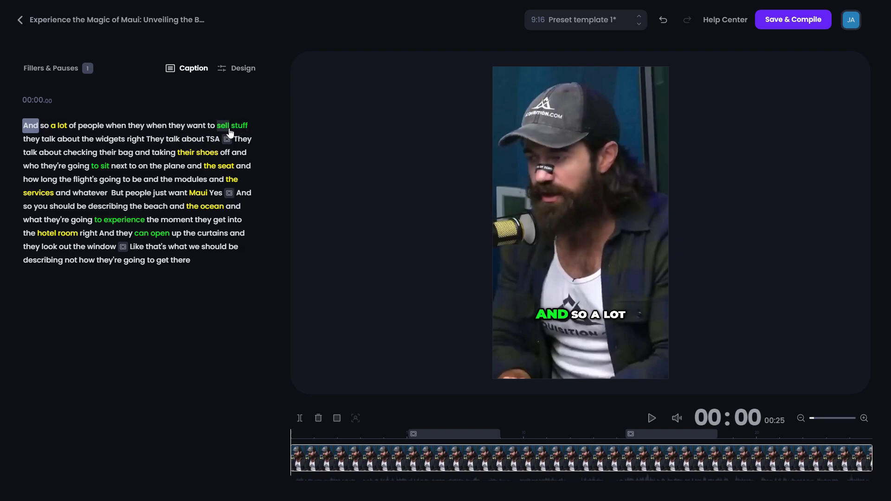
- Add a money emoji before 'to sell stuff' and play that part to check it
left_click(54, 127)
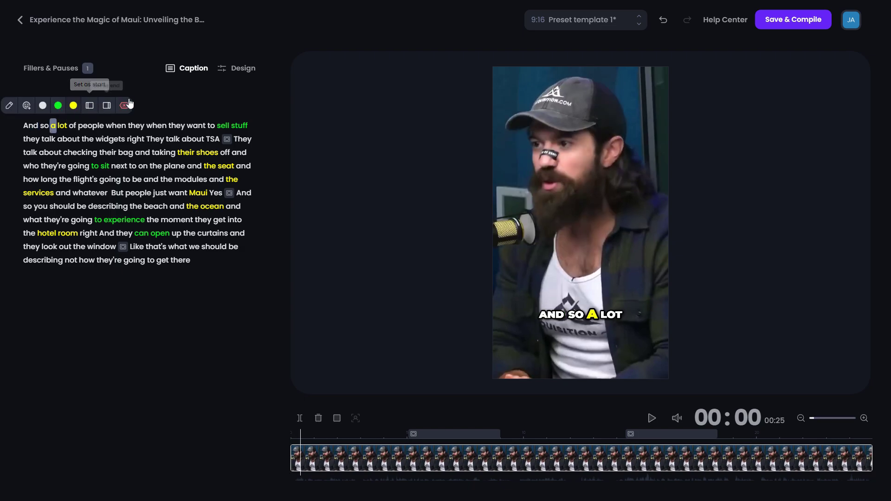
left_click(224, 126)
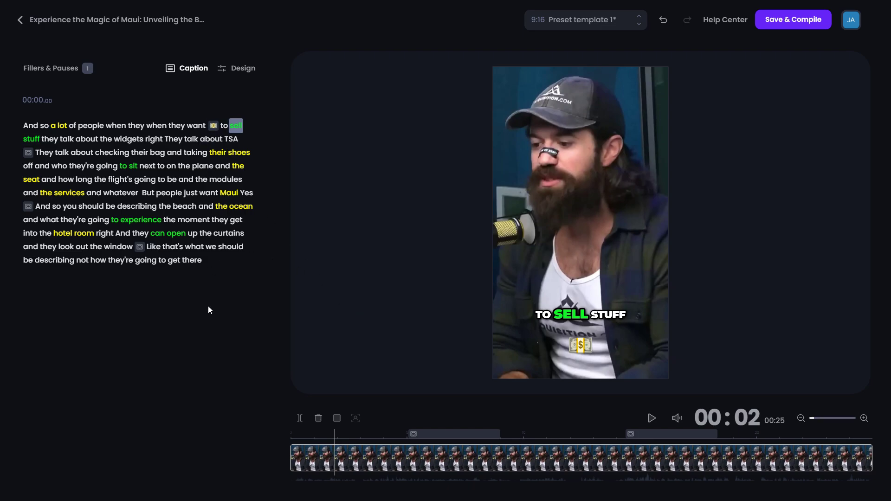
left_click(333, 434)
key("space")
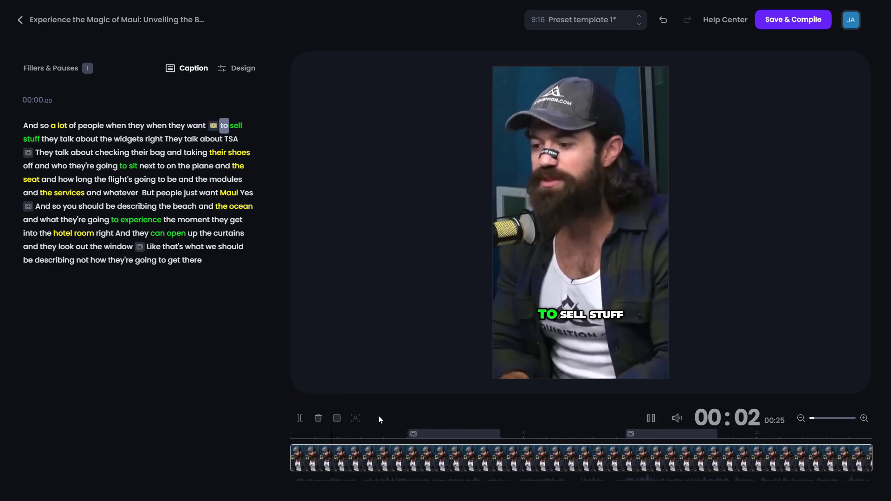
left_click(650, 419)
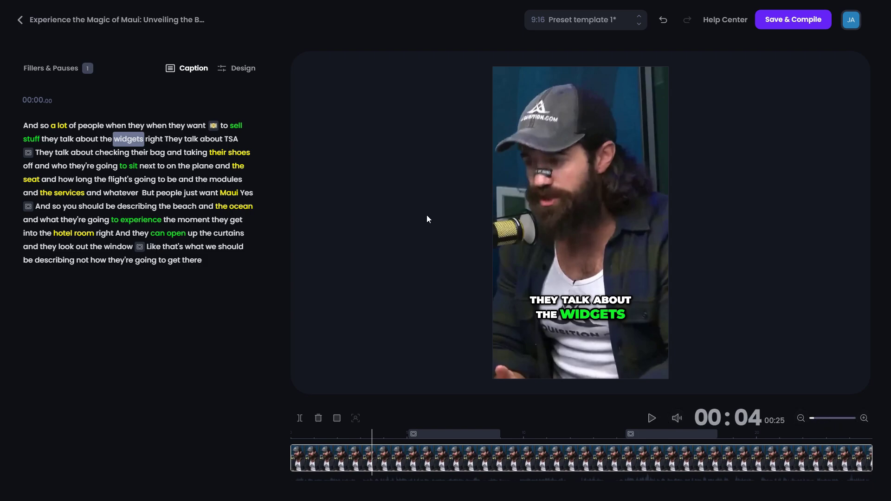
- Save and compile the edited captioned short
left_click(773, 23)
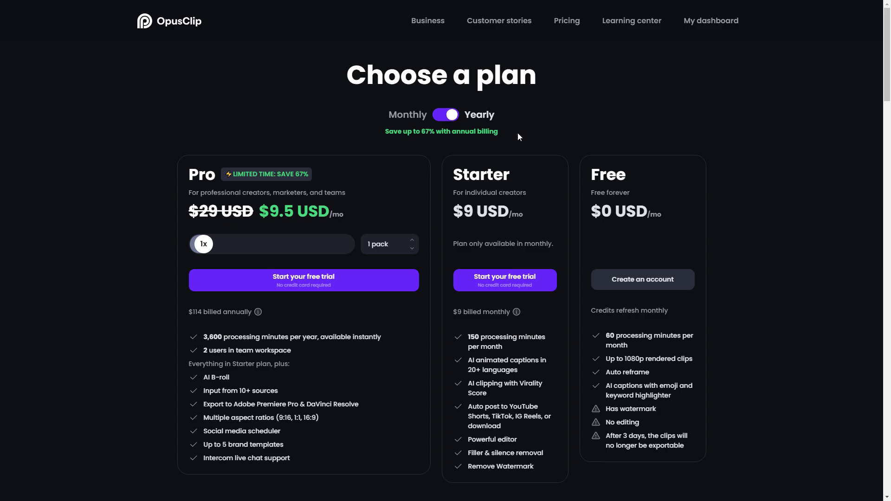
left_click(446, 116)
left_click(446, 116)
left_click(447, 116)
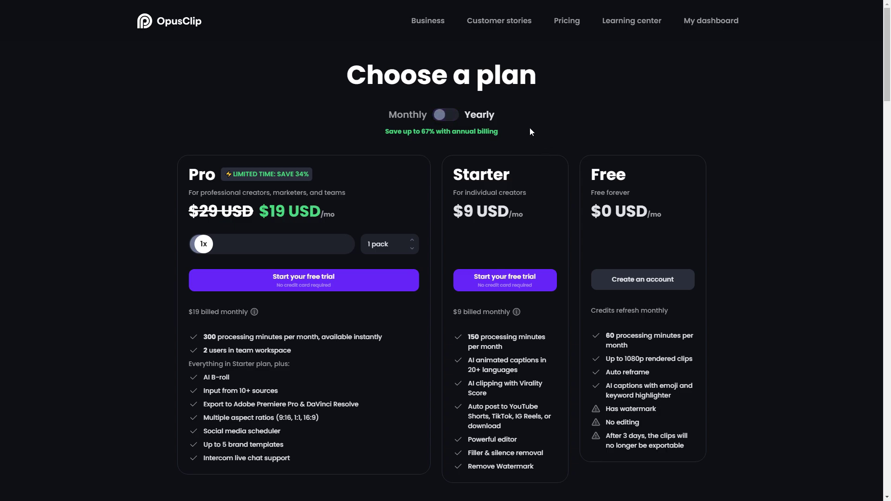
key("space")
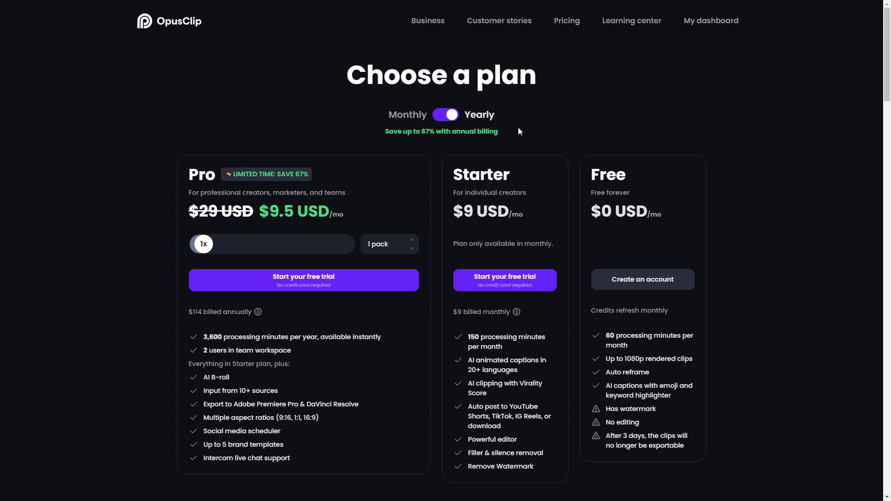
scroll(481, 304, "down", 1)
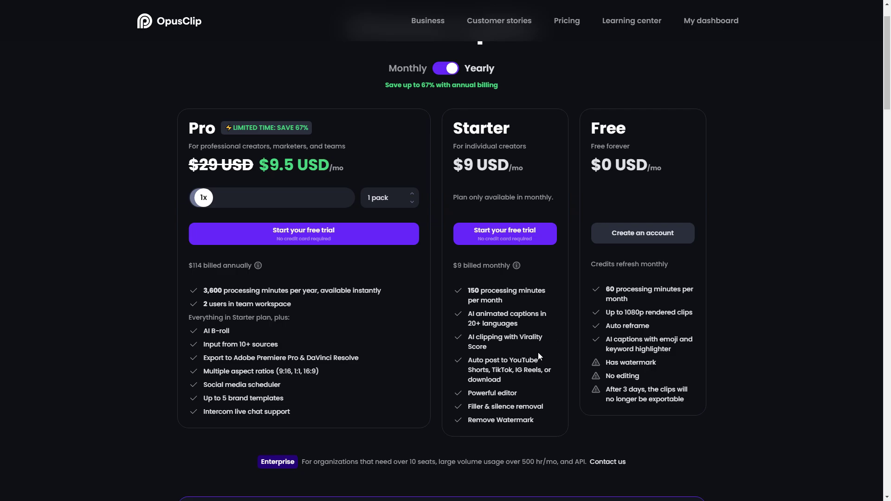
scroll(539, 356, "up", 1)
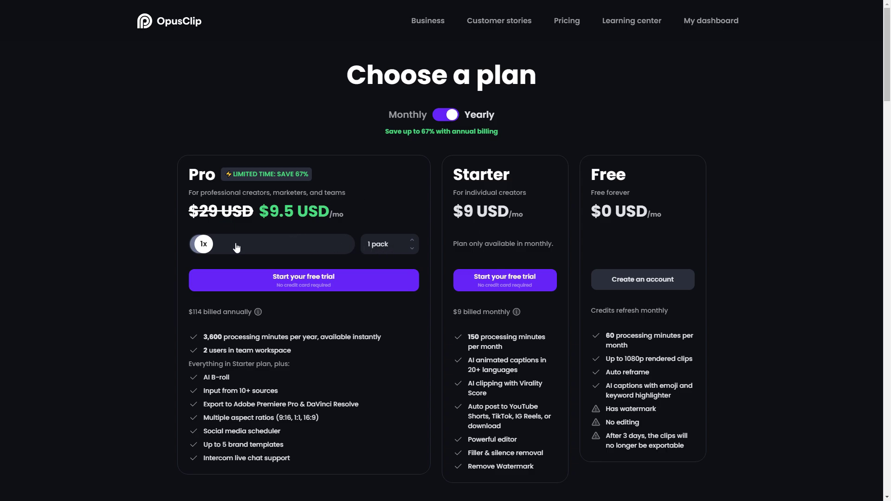
- Keep the Pro plan at 1 pack and review its yearly perks, such as 3,600 processing minutes
left_click(396, 250)
scroll(390, 399, "down", 15)
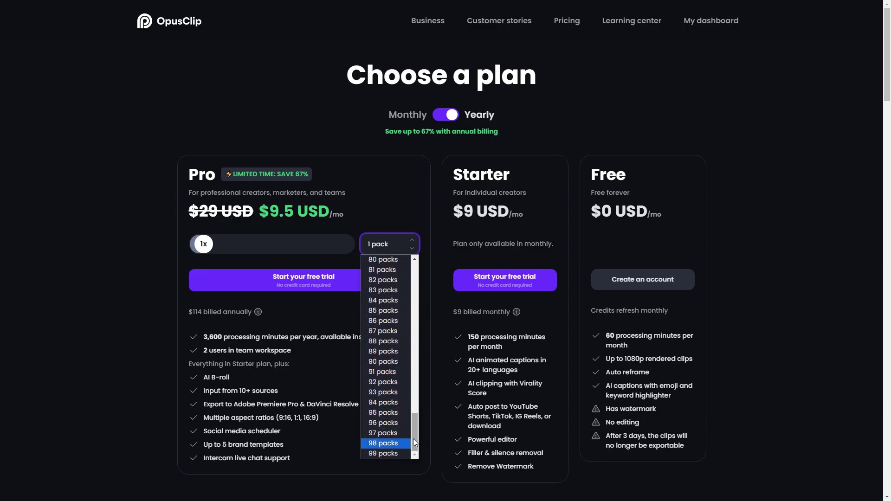
left_click_drag(415, 432, 415, 272)
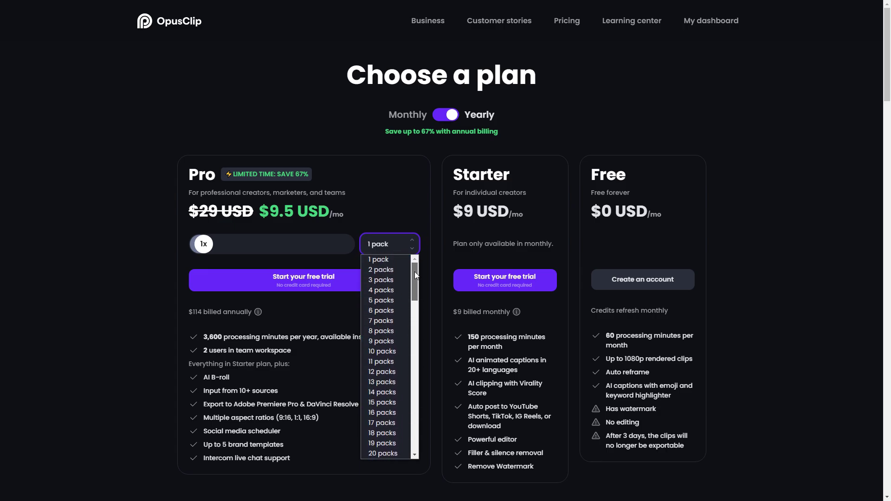
left_click(388, 261)
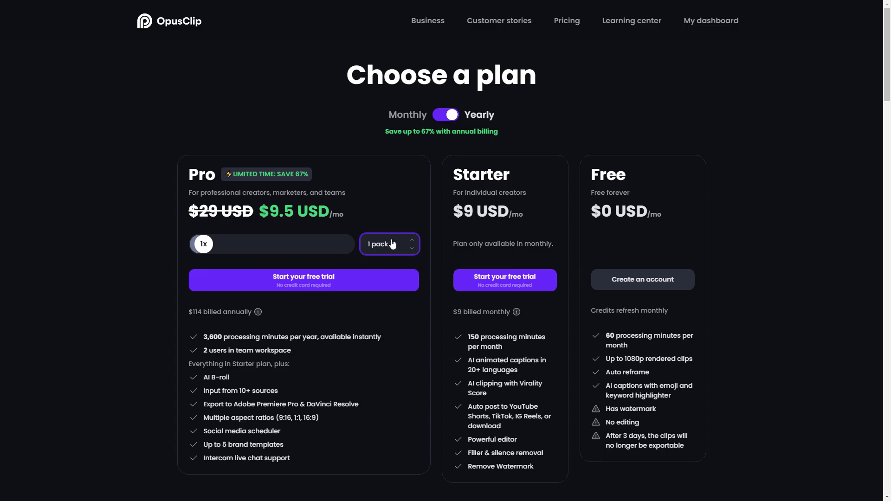
scroll(359, 285, "down", 1)
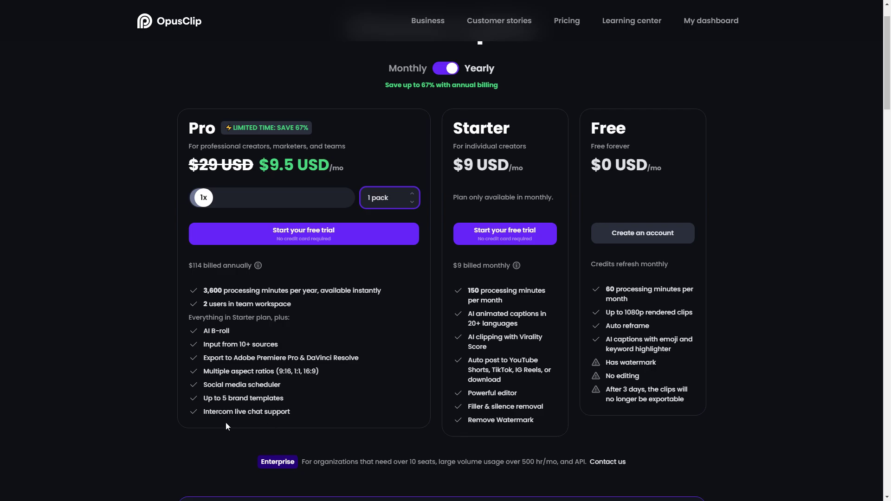
scroll(397, 374, "up", 1)
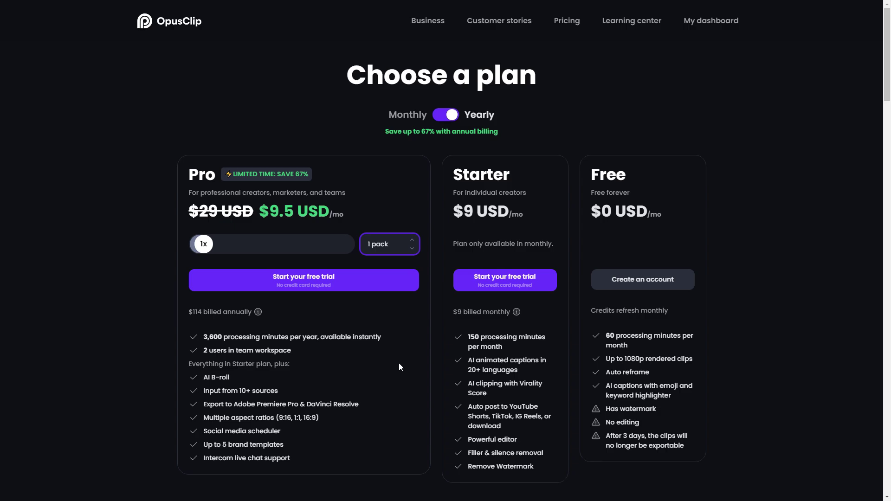
left_click(591, 238)
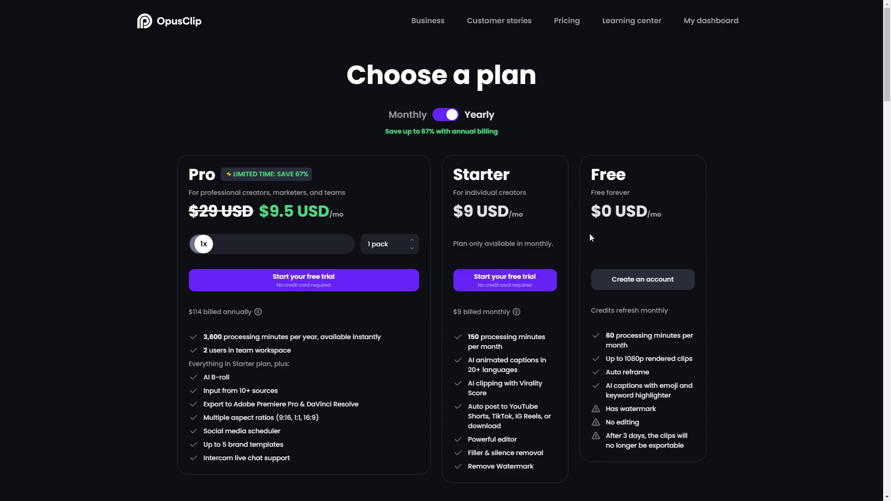